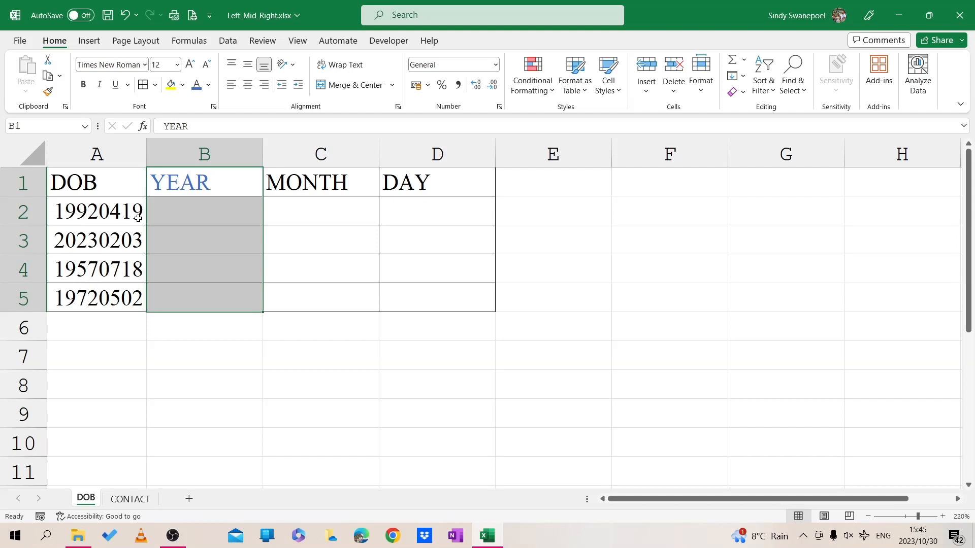
Enter the formula =LEFT(A2,4) in cell B2 to extract the year from the first date of birth.
{"action": "left_click", "coordinate": [166, 218]}
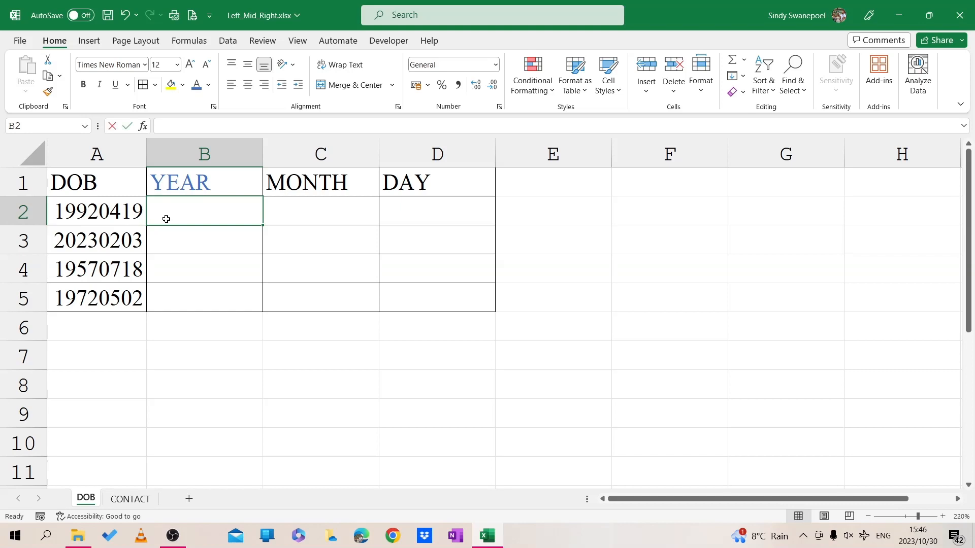
{"action": "type", "text": "="}
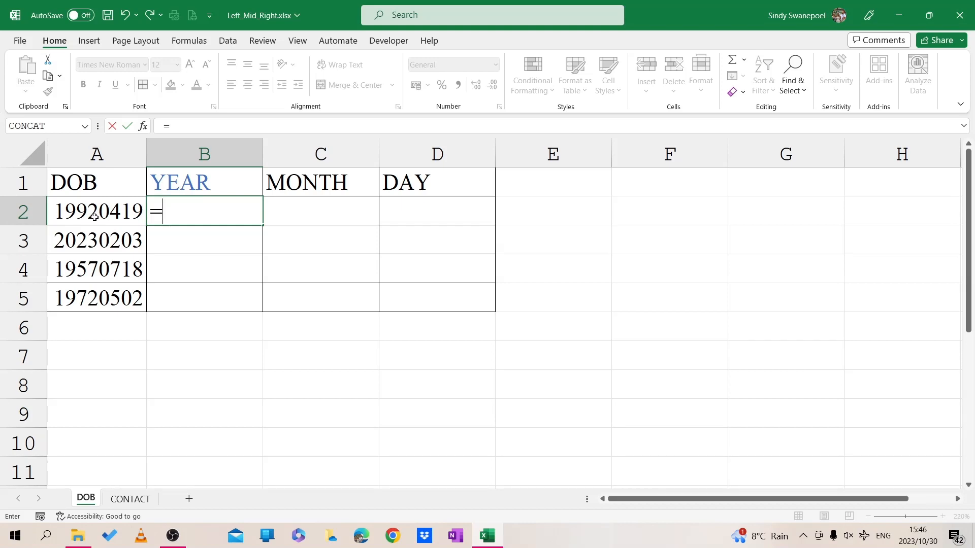
{"action": "type", "text": "LEF"}
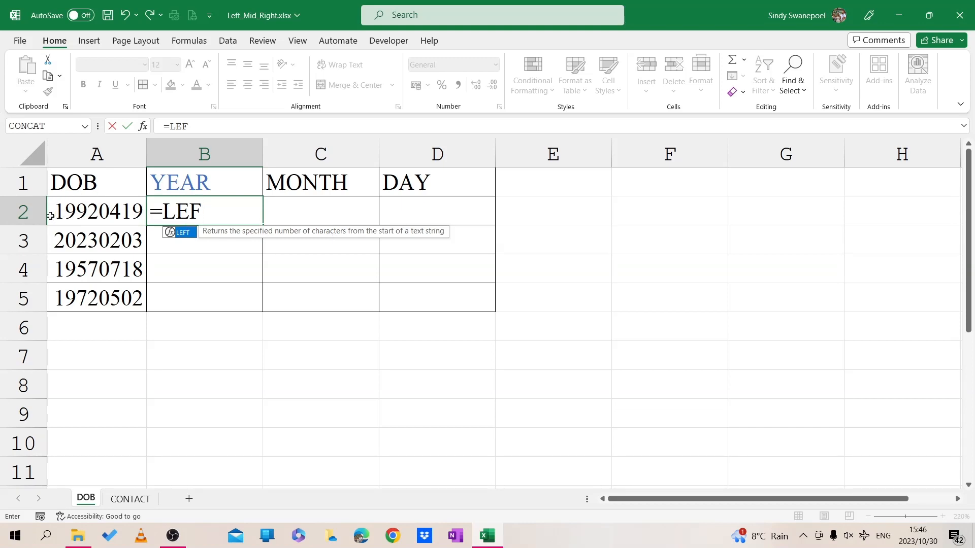
{"action": "type", "text": "T("}
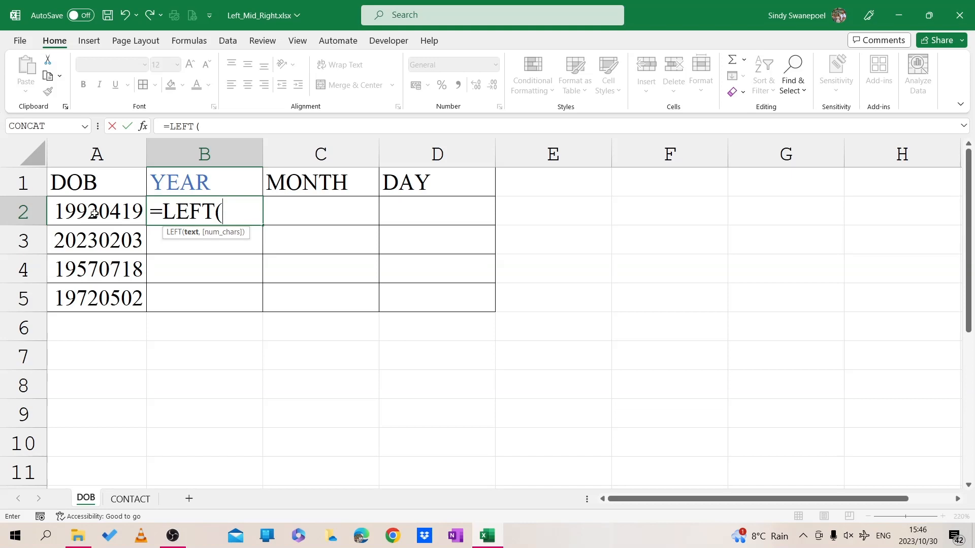
{"action": "left_click", "coordinate": [94, 214]}
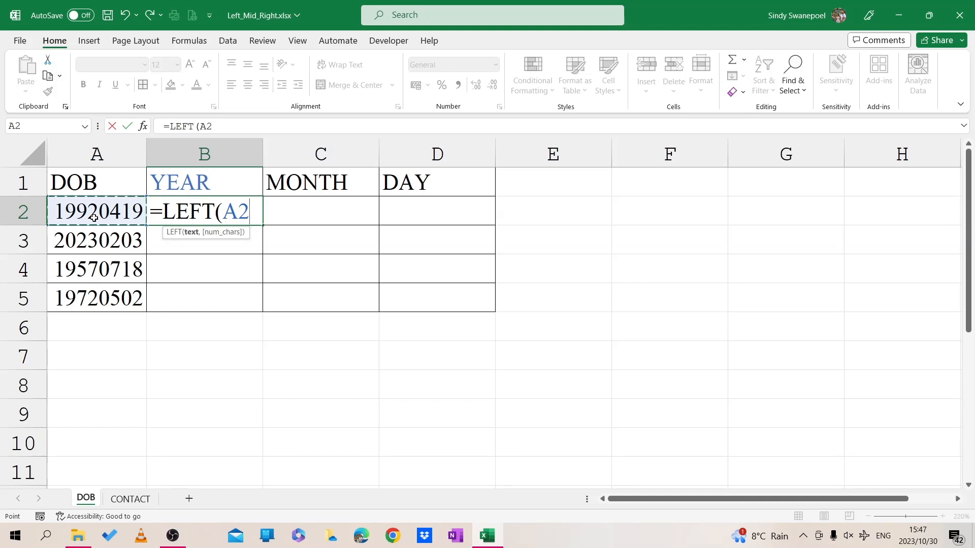
{"action": "type", "text": ","}
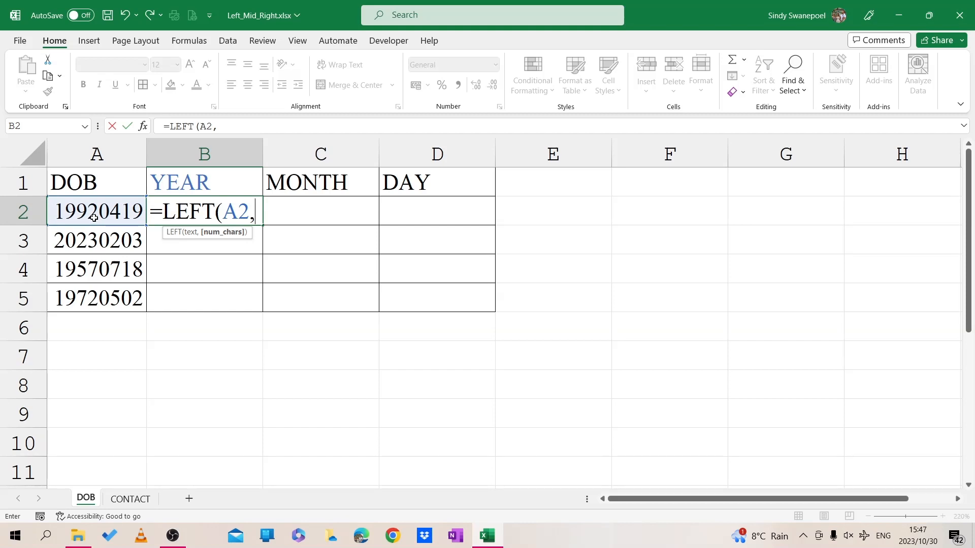
{"action": "key", "text": "BackSpace"}
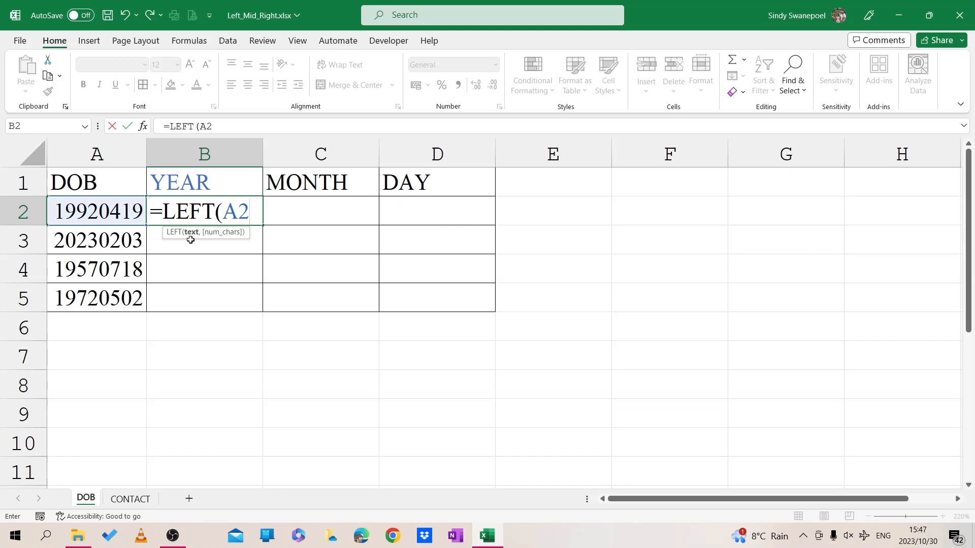
{"action": "type", "text": ",4"}
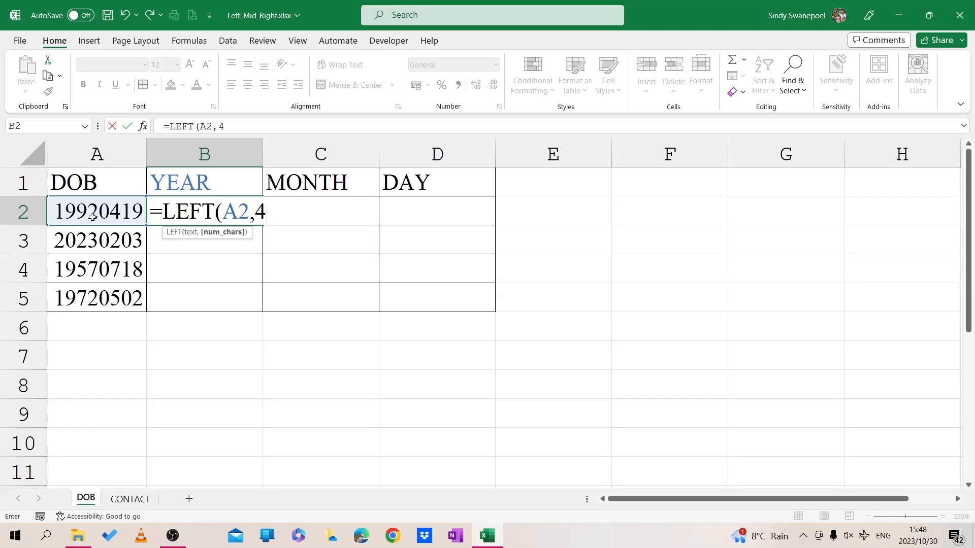
{"action": "type", "text": ")"}
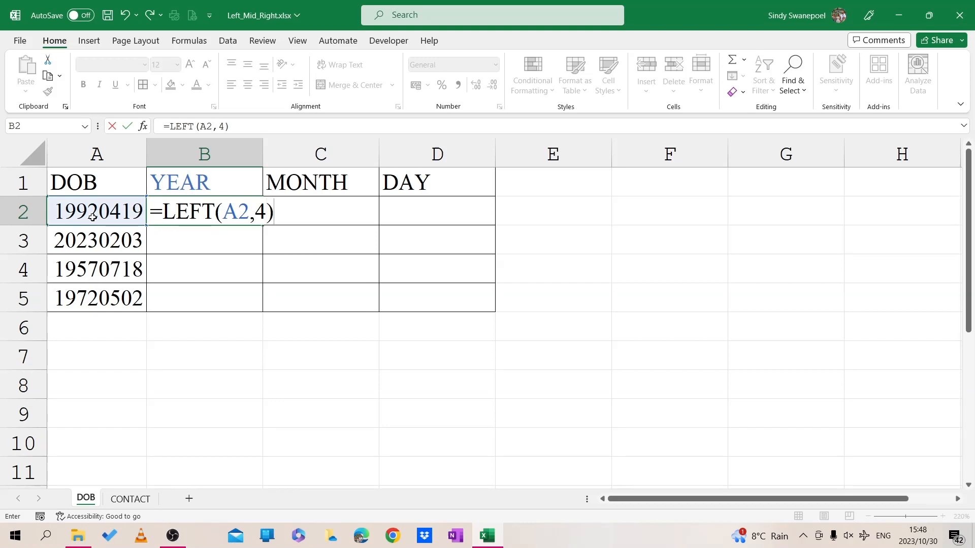
{"action": "key", "text": "Return"}
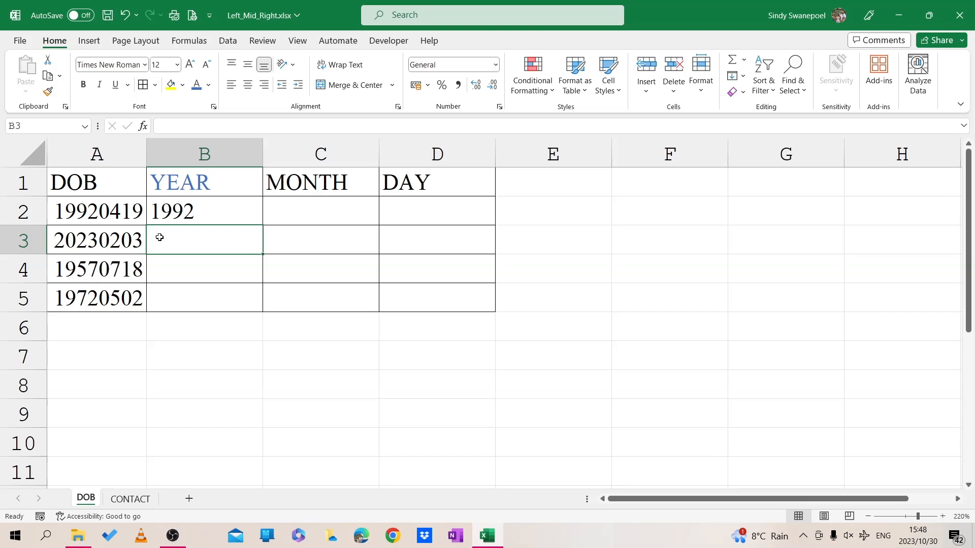
Enter the formula =LEFT(A3,4) in cell B3 to extract the year from the second date of birth.
{"action": "type", "text": "=LEFT"}
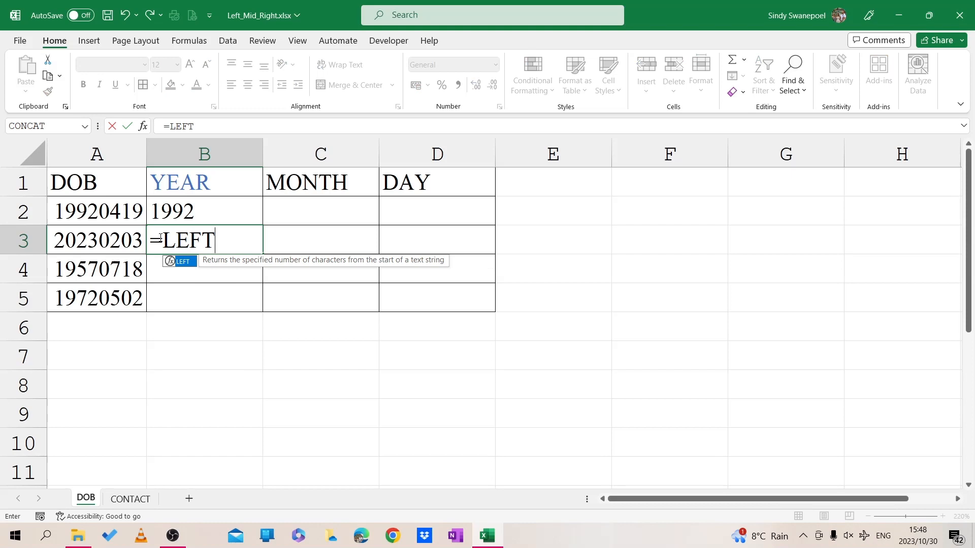
{"action": "type", "text": "9"}
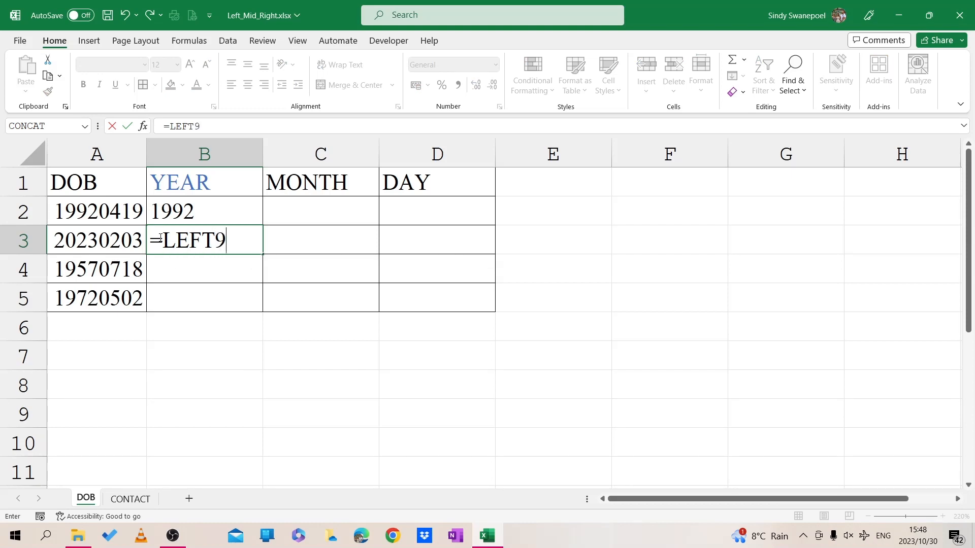
{"action": "key", "text": "BackSpace"}
{"action": "type", "text": "("}
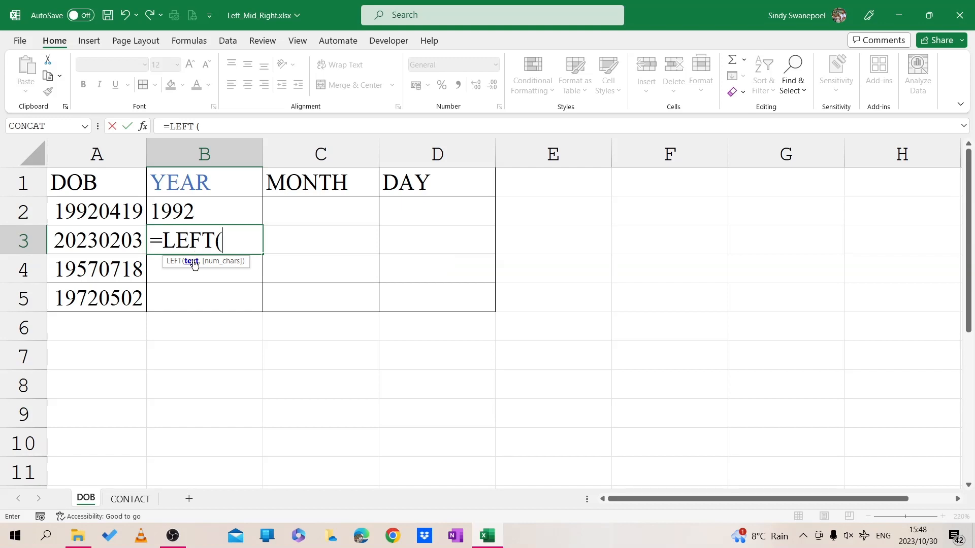
{"action": "left_click", "coordinate": [80, 240]}
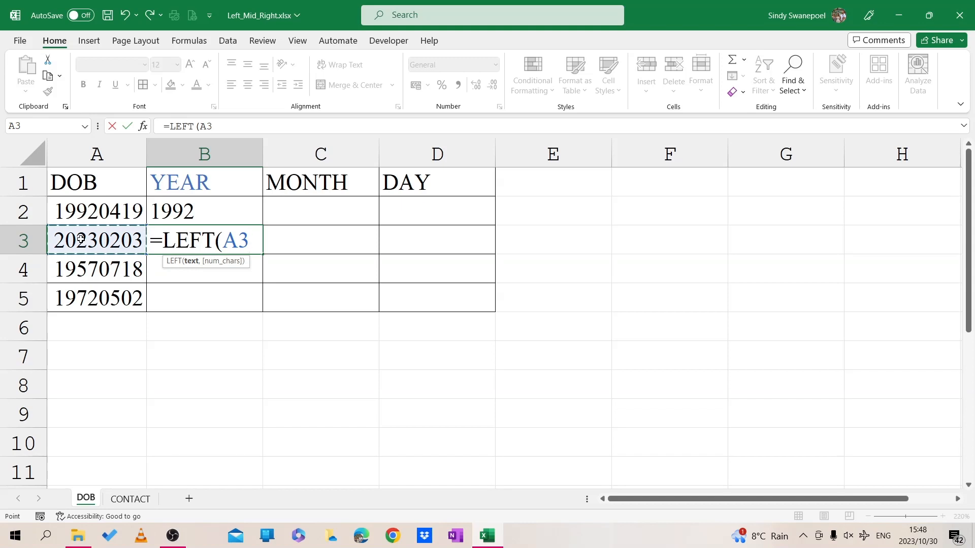
{"action": "type", "text": ","}
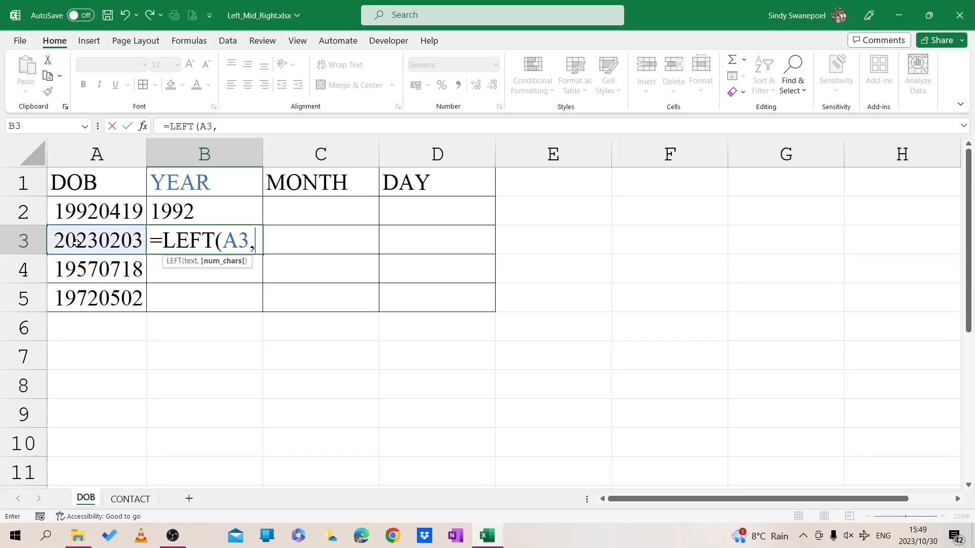
{"action": "type", "text": "4)"}
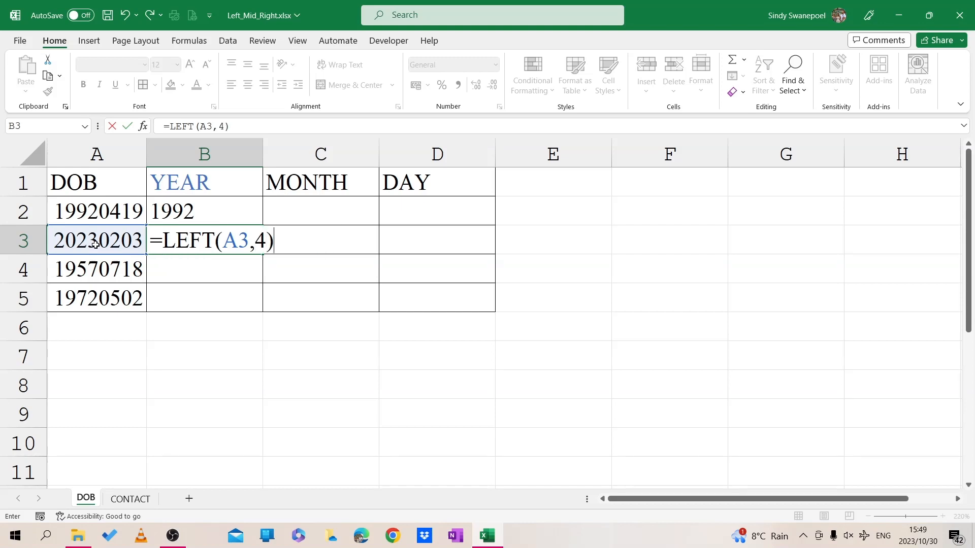
{"action": "key", "text": "Return"}
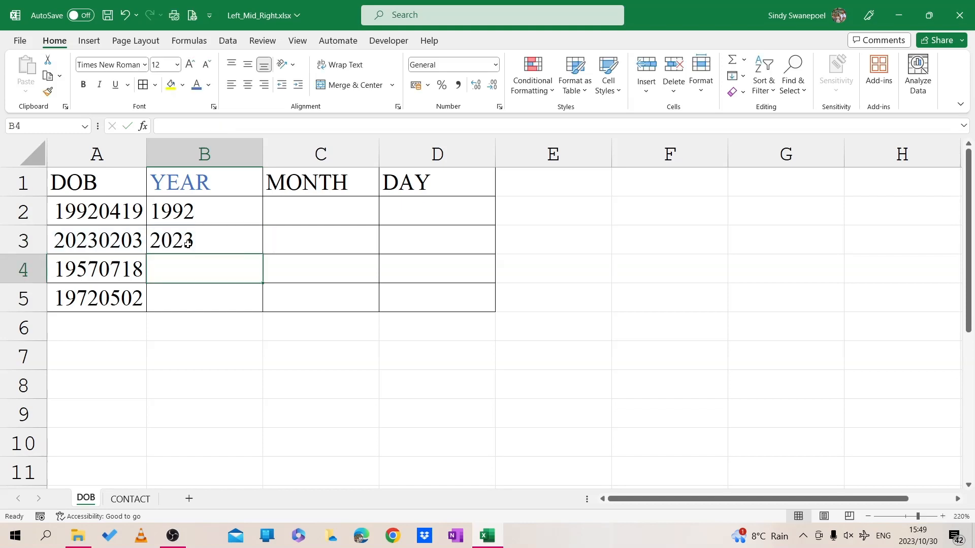
Fill the year formula from B3 down to B5 and check the cell references in the copied formulas in B4 and B5.
{"action": "left_click", "coordinate": [206, 244]}
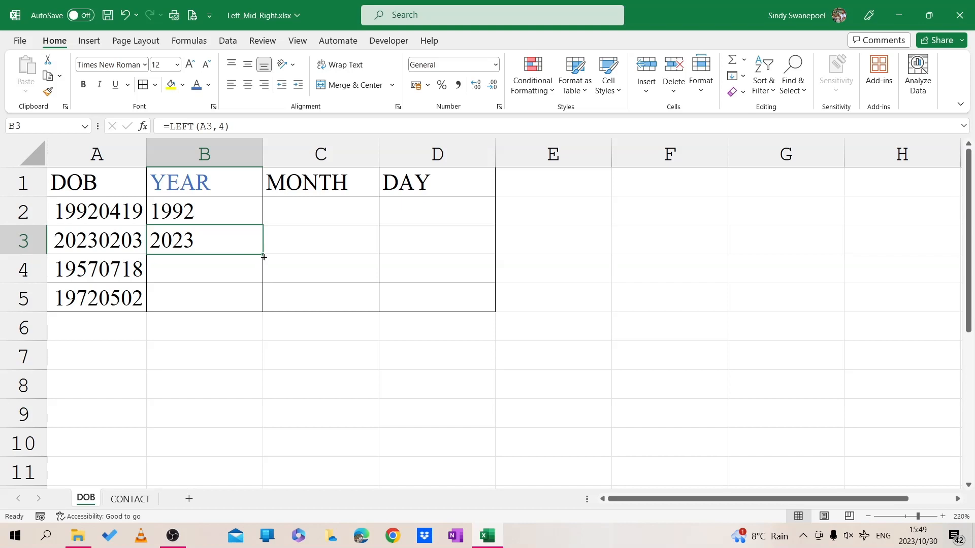
{"action": "double_click", "coordinate": [264, 256]}
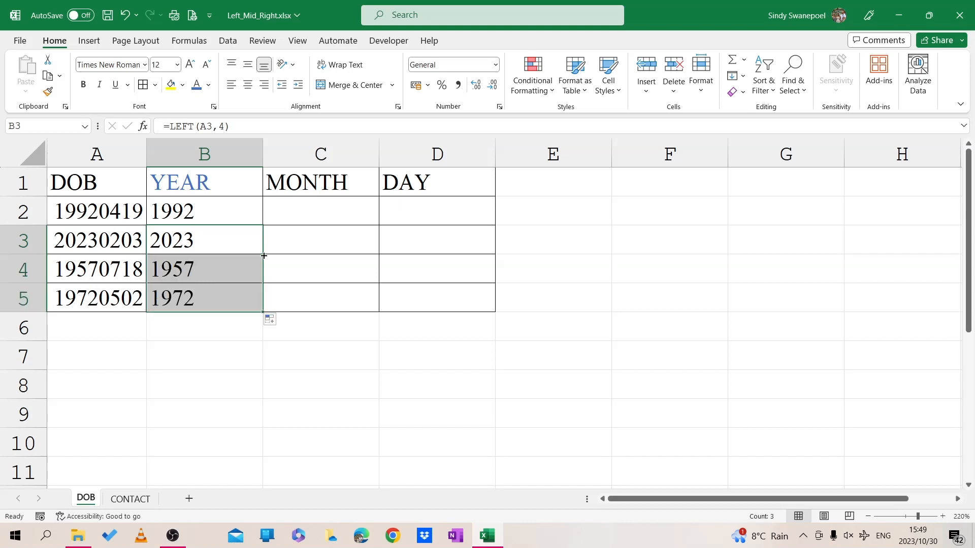
{"action": "double_click", "coordinate": [198, 270]}
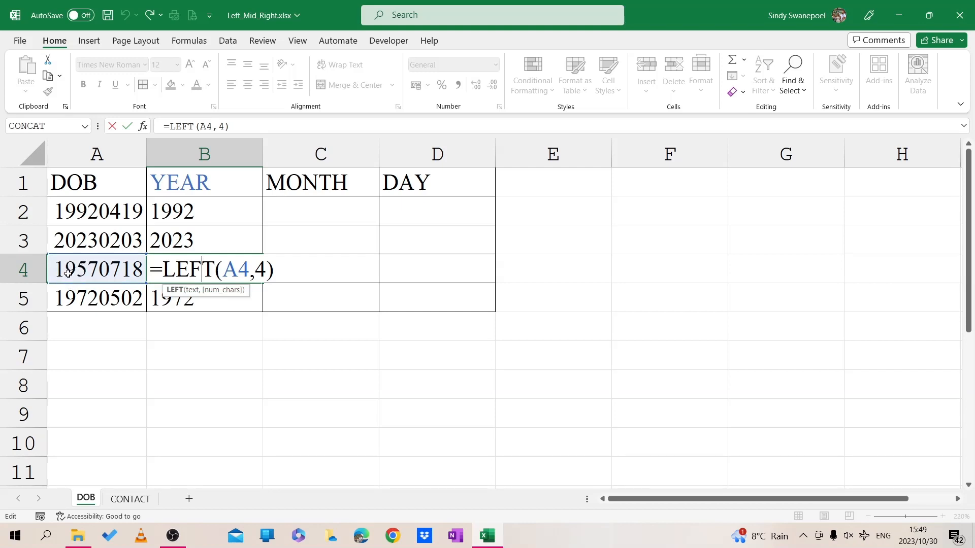
{"action": "key", "text": "Return"}
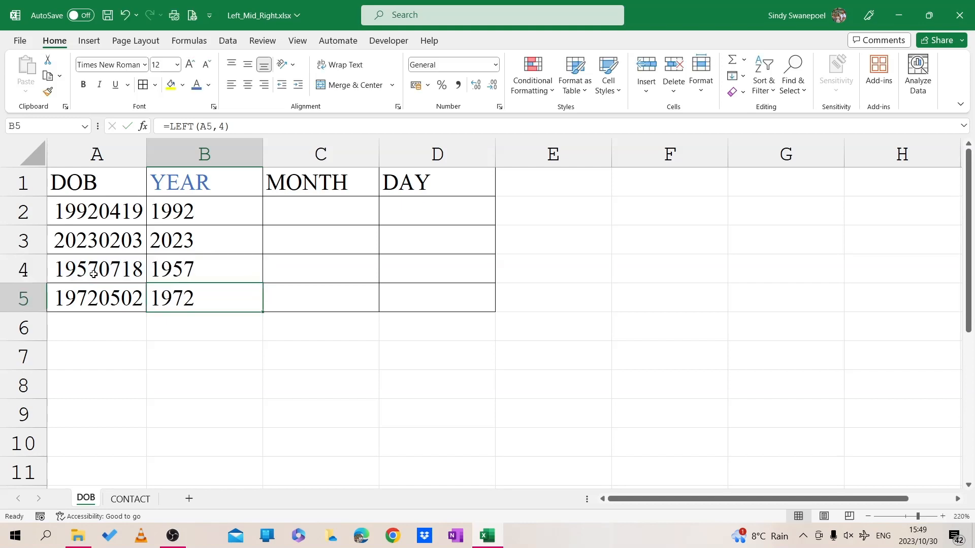
{"action": "double_click", "coordinate": [217, 300]}
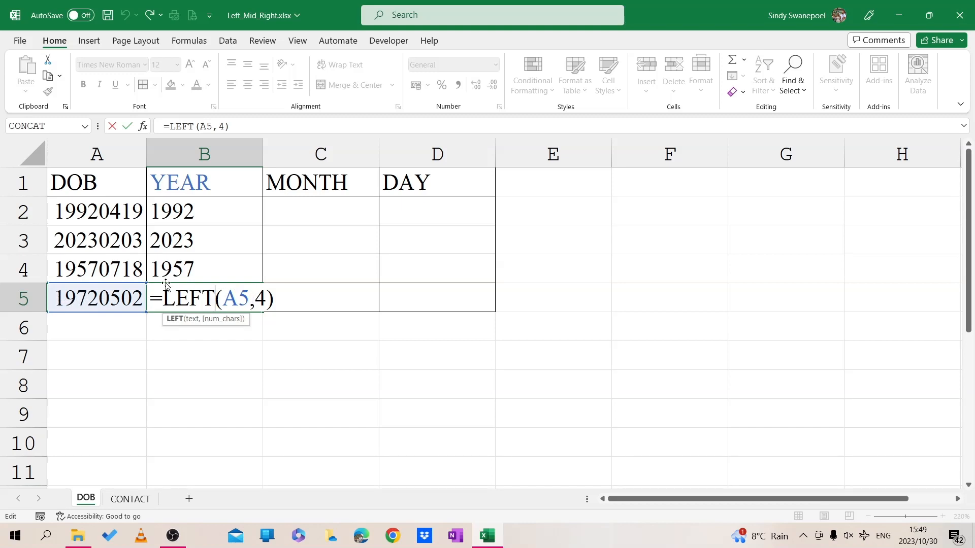
{"action": "key", "text": "Return"}
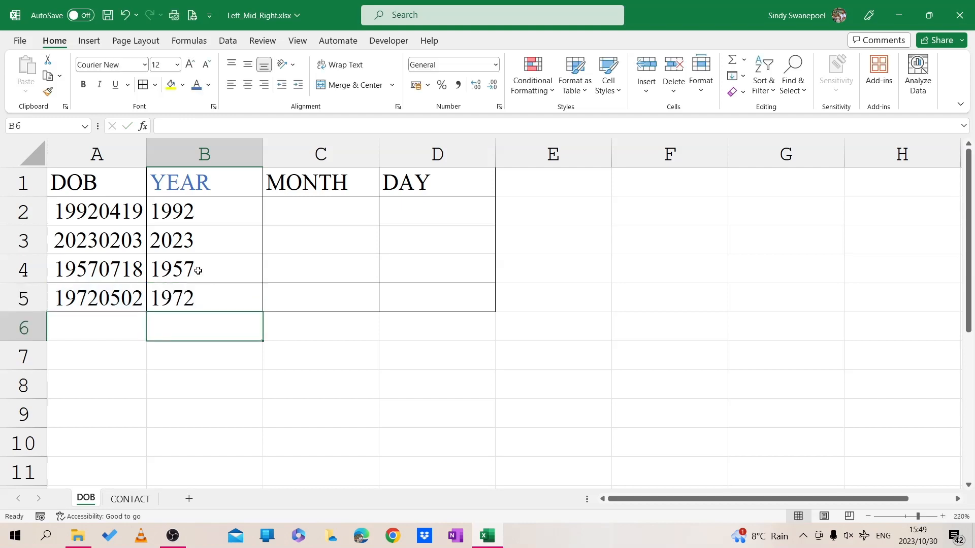
Enter the formula =MID(A2,5,2) in cell C2 to extract the month from the first date of birth.
{"action": "left_click", "coordinate": [338, 207]}
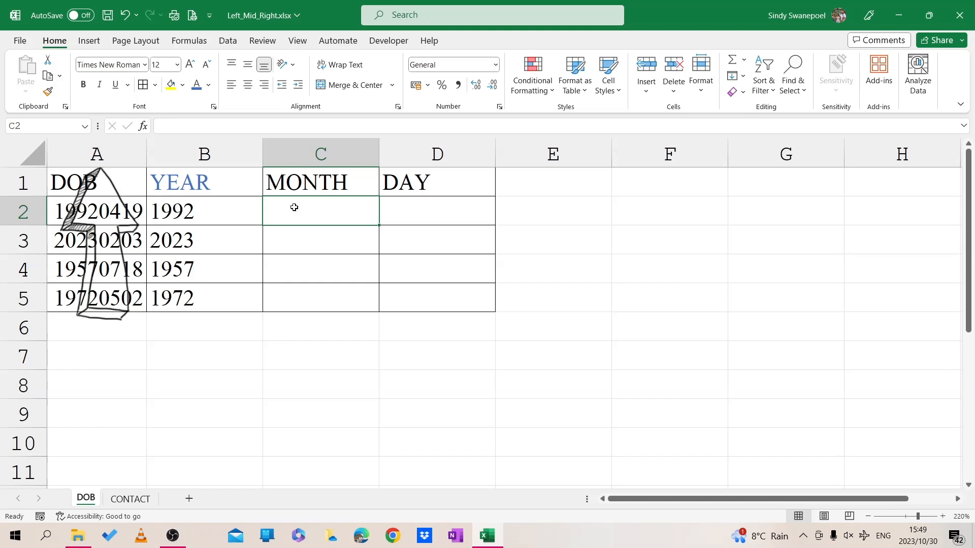
{"action": "type", "text": "="}
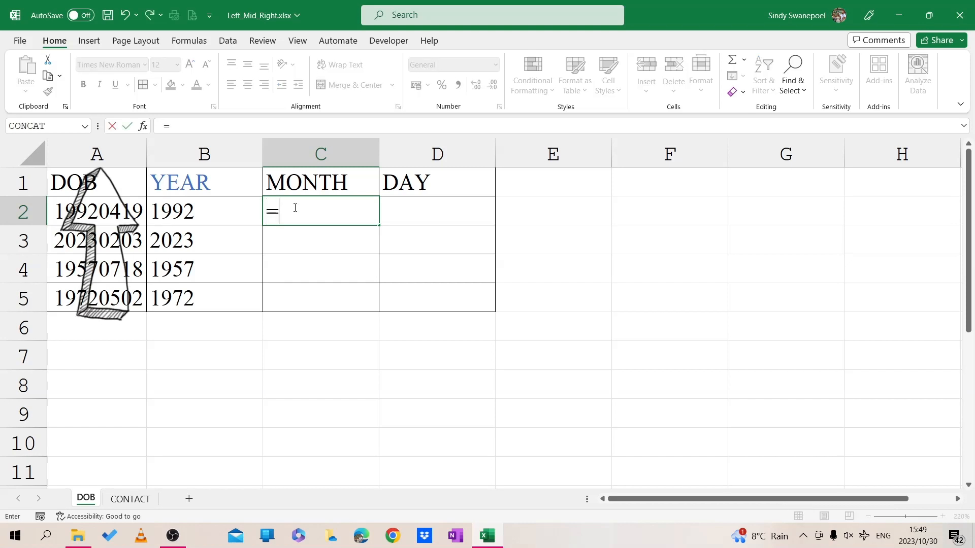
{"action": "type", "text": "mid"}
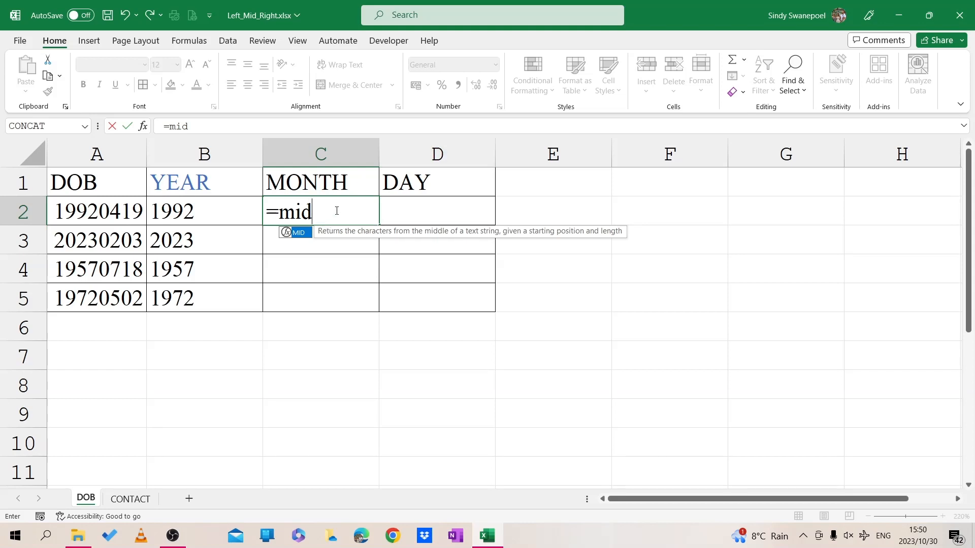
{"action": "key", "text": "Tab"}
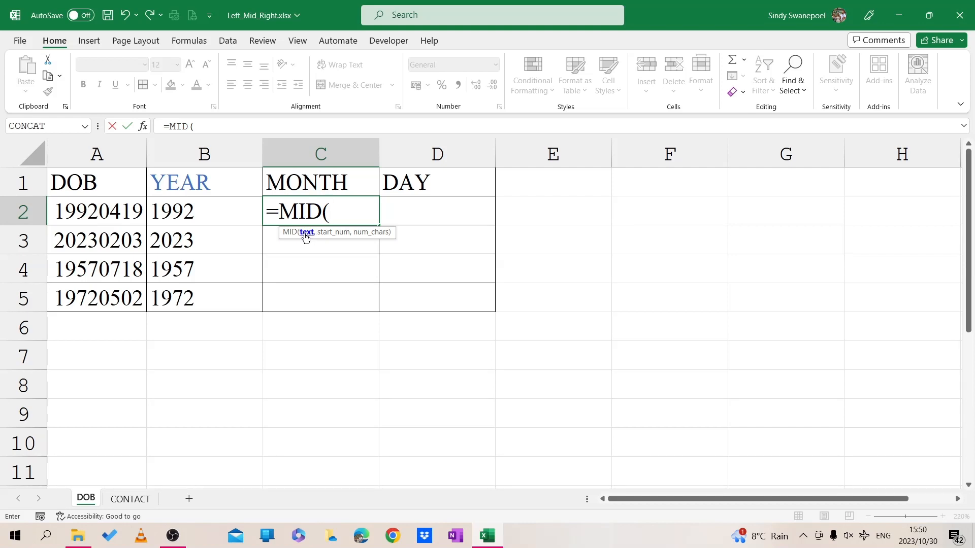
{"action": "left_click", "coordinate": [111, 210]}
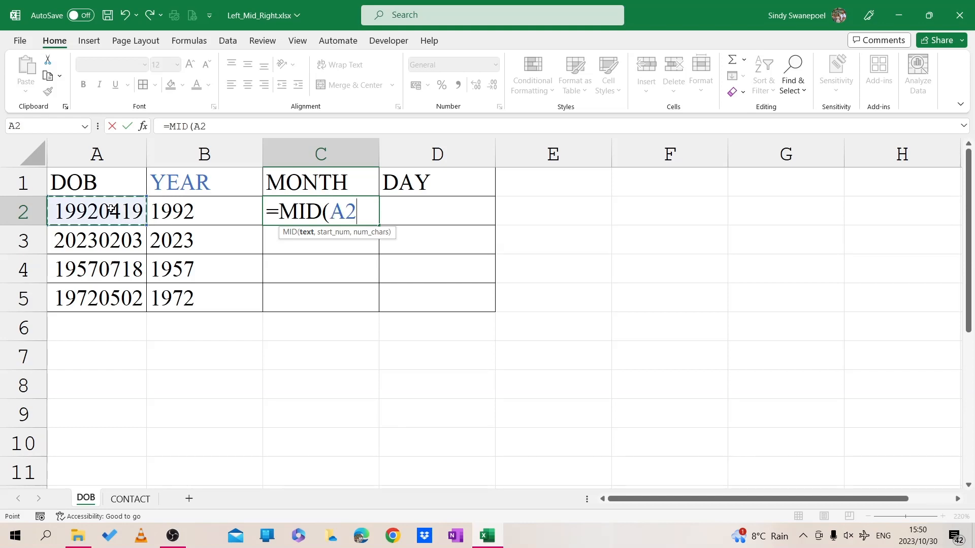
{"action": "type", "text": ","}
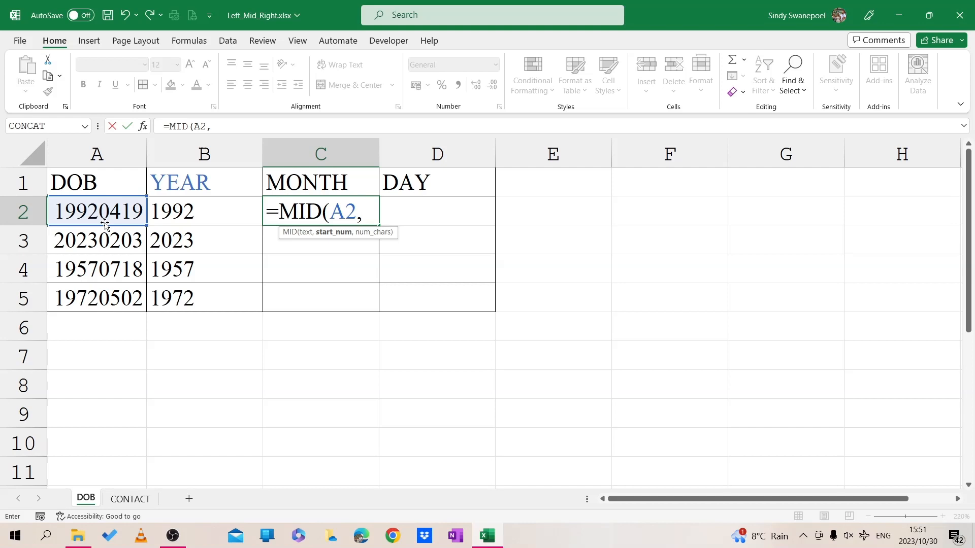
{"action": "type", "text": "5,"}
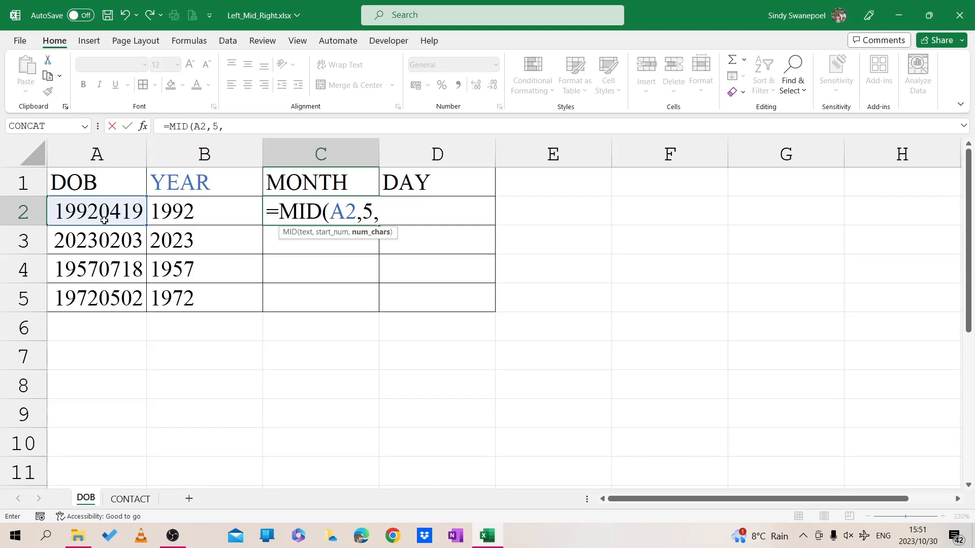
{"action": "type", "text": "2)"}
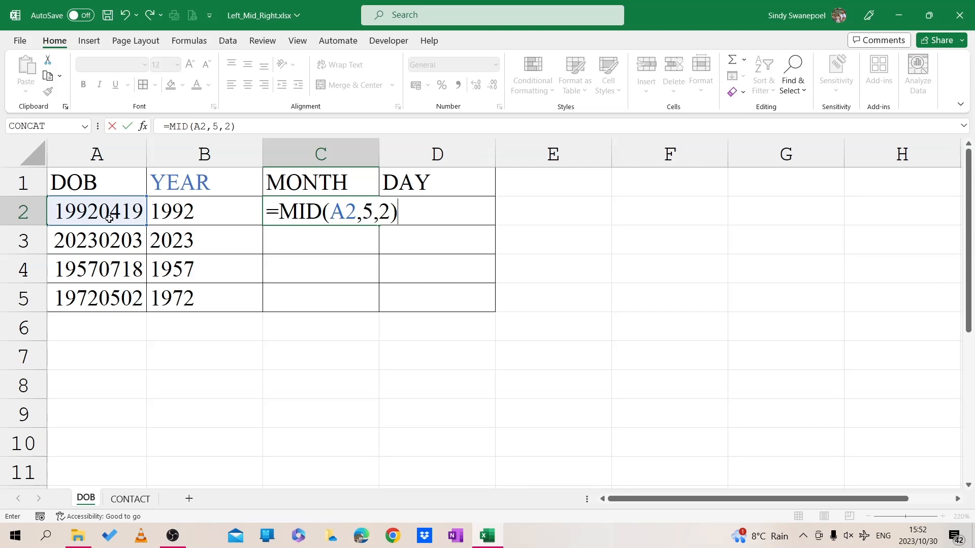
{"action": "key", "text": "Return"}
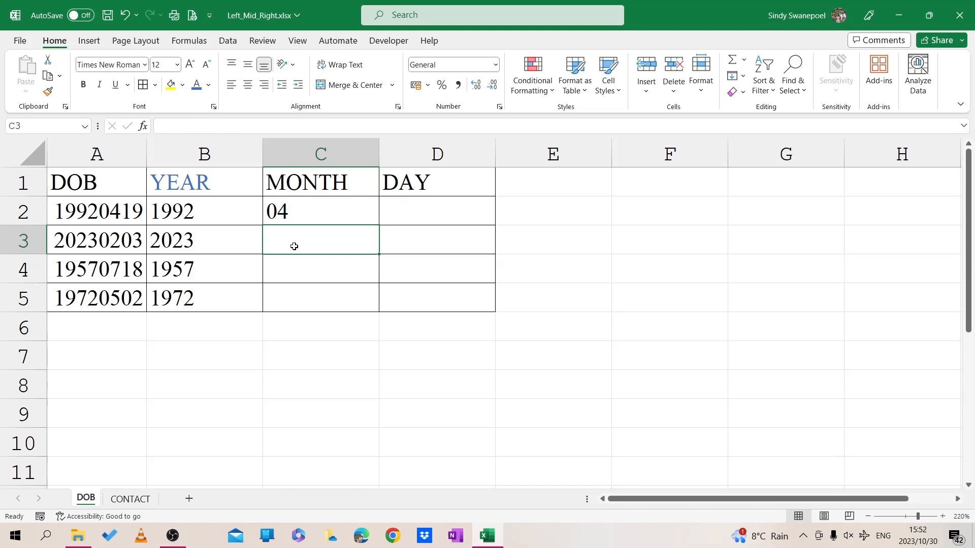
Enter the formula =MID(A3,5,2) in cell C3 to extract the month from the second date of birth.
{"action": "type", "text": "="}
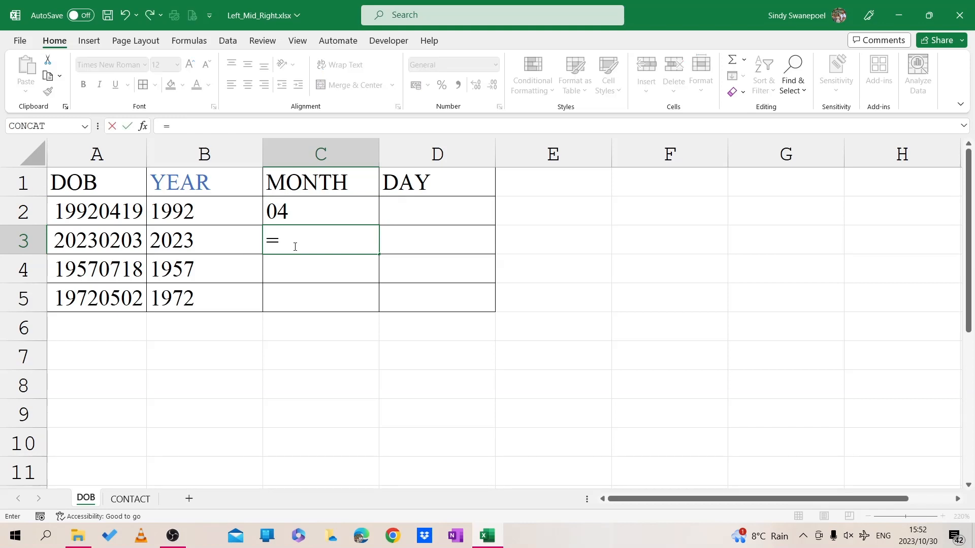
{"action": "type", "text": "mis"}
{"action": "key", "text": "BackSpace"}
{"action": "type", "text": "d"}
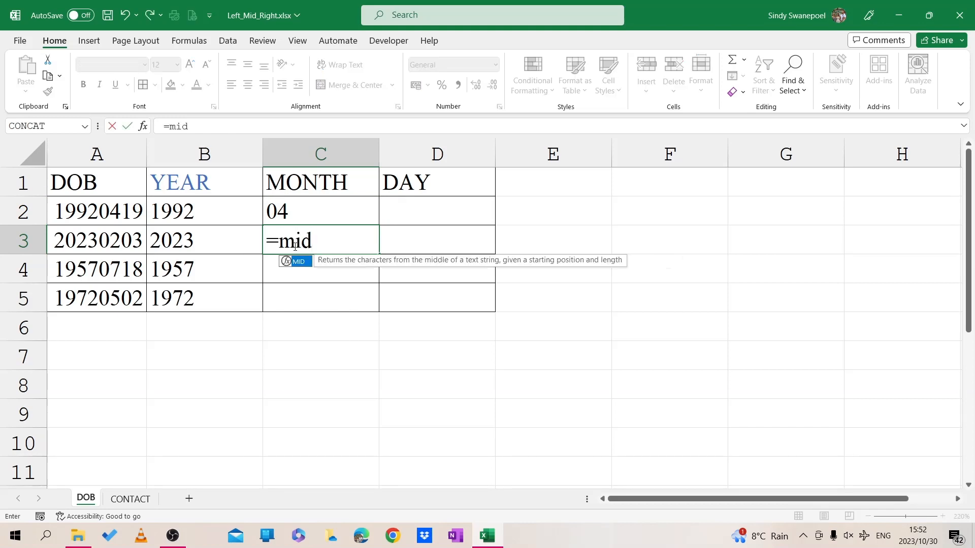
{"action": "key", "text": "Tab"}
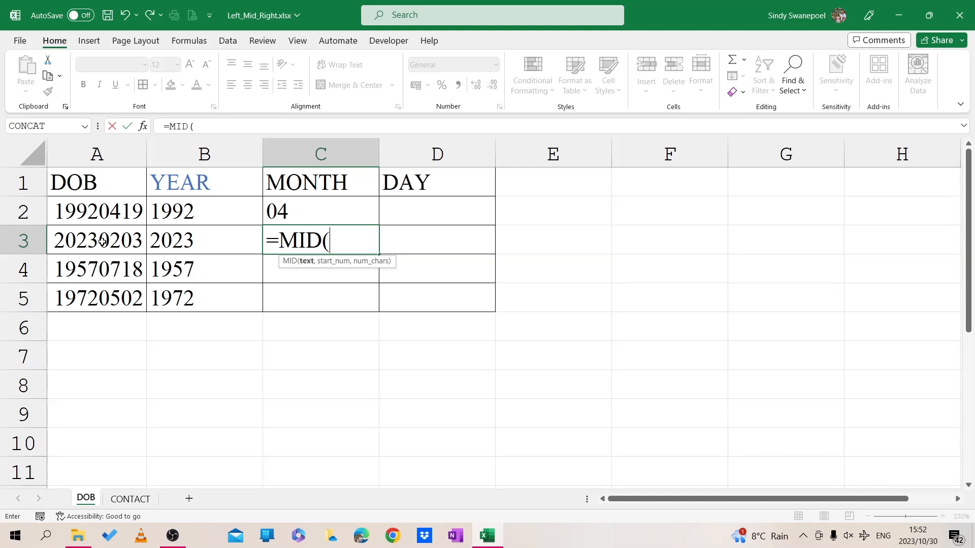
{"action": "left_click", "coordinate": [103, 242]}
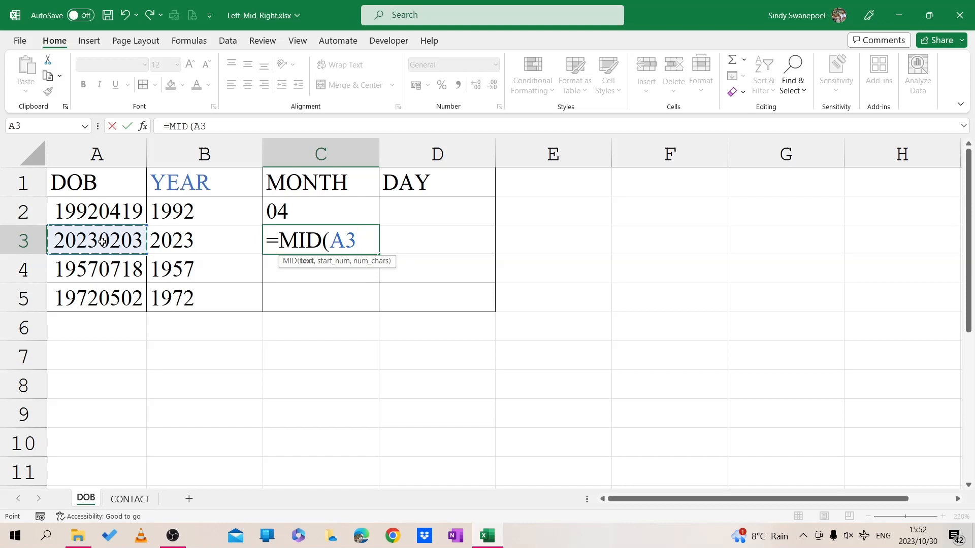
{"action": "type", "text": ","}
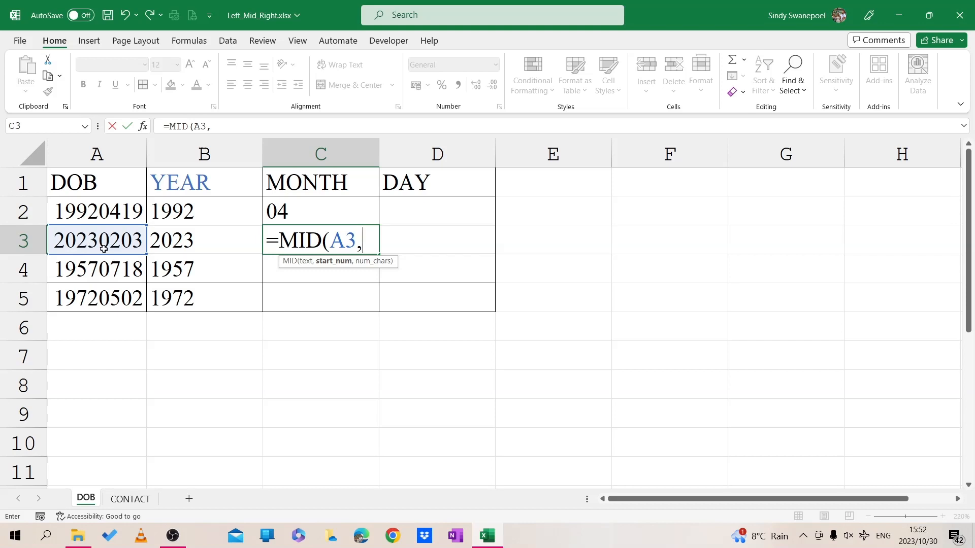
{"action": "type", "text": "5"}
{"action": "type", "text": ","}
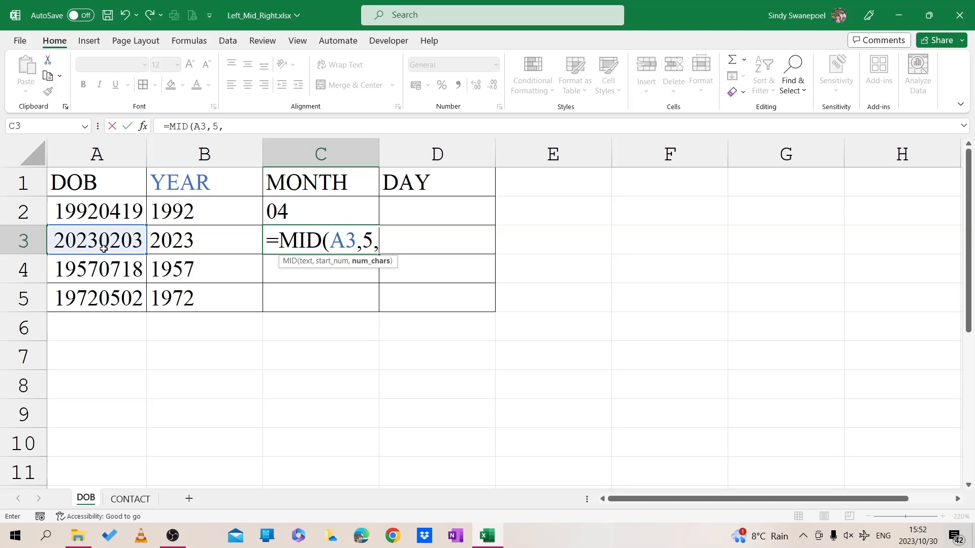
{"action": "type", "text": "2)"}
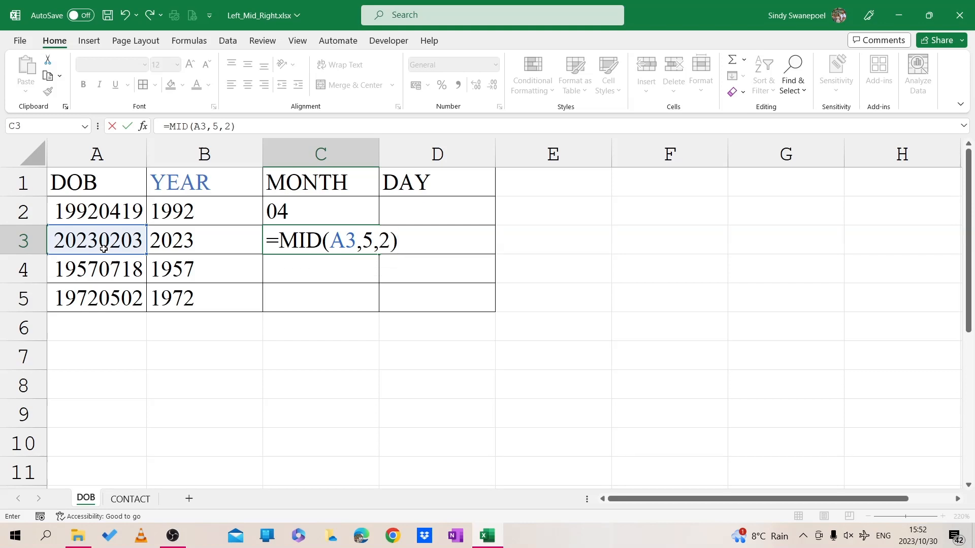
{"action": "key", "text": "Return"}
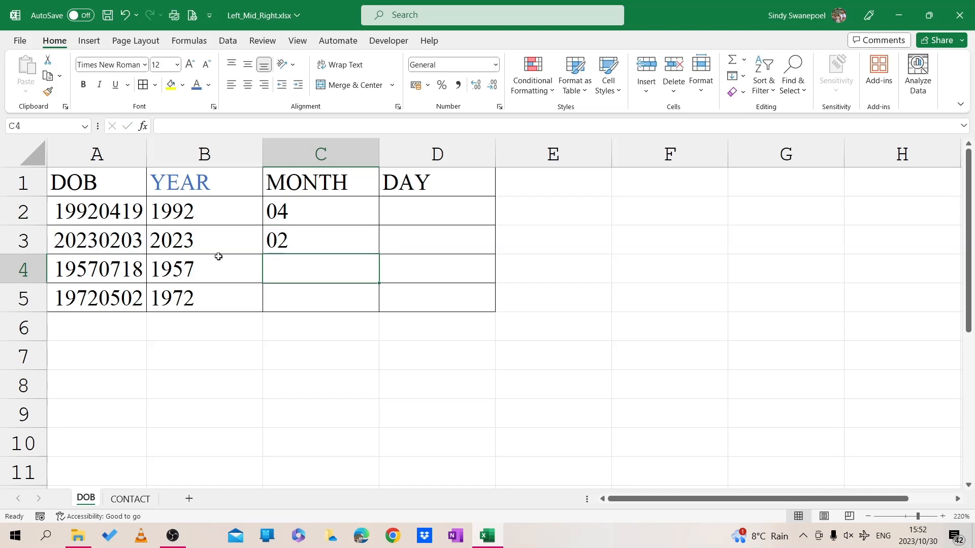
Fill the month formula from C3 down to C5 and check the cell reference in the copied formula in C5.
{"action": "left_click", "coordinate": [328, 243]}
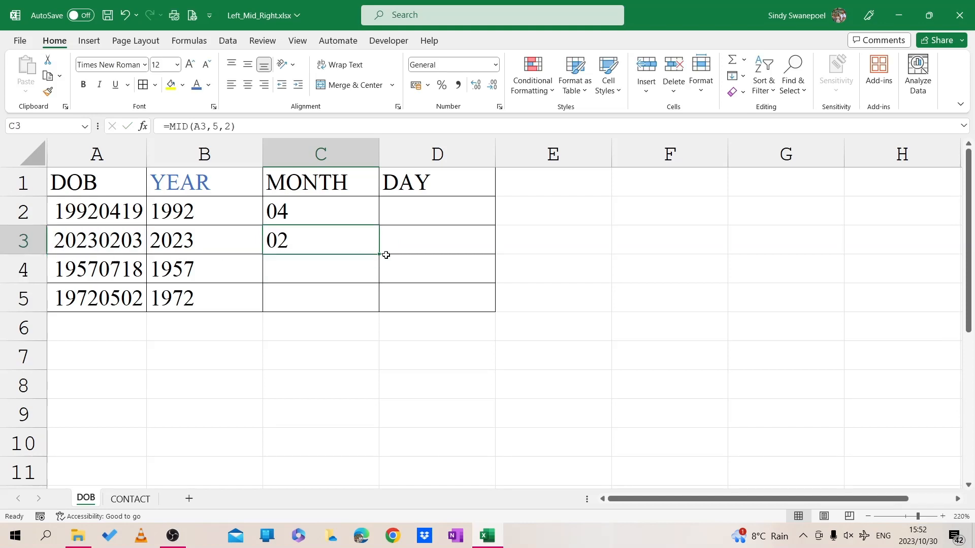
{"action": "double_click", "coordinate": [379, 255]}
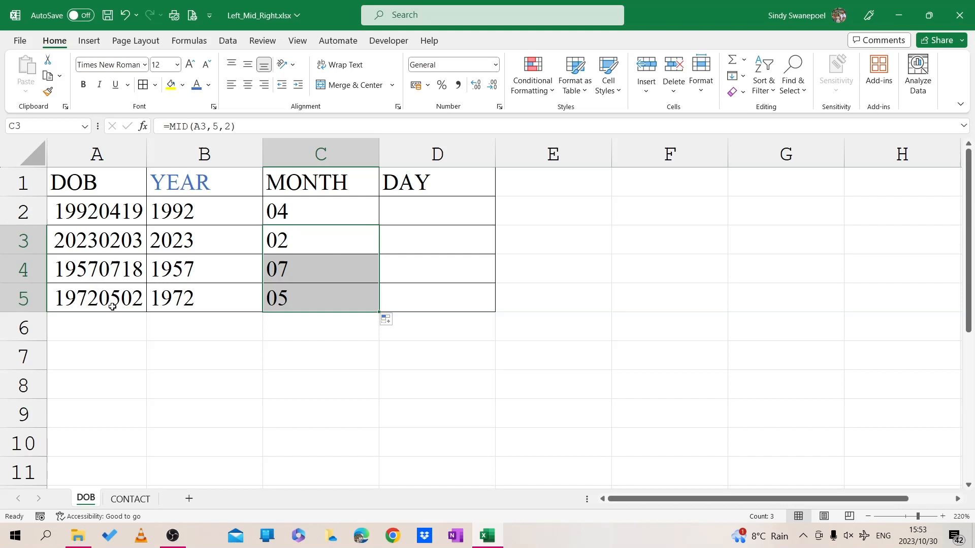
{"action": "double_click", "coordinate": [300, 302]}
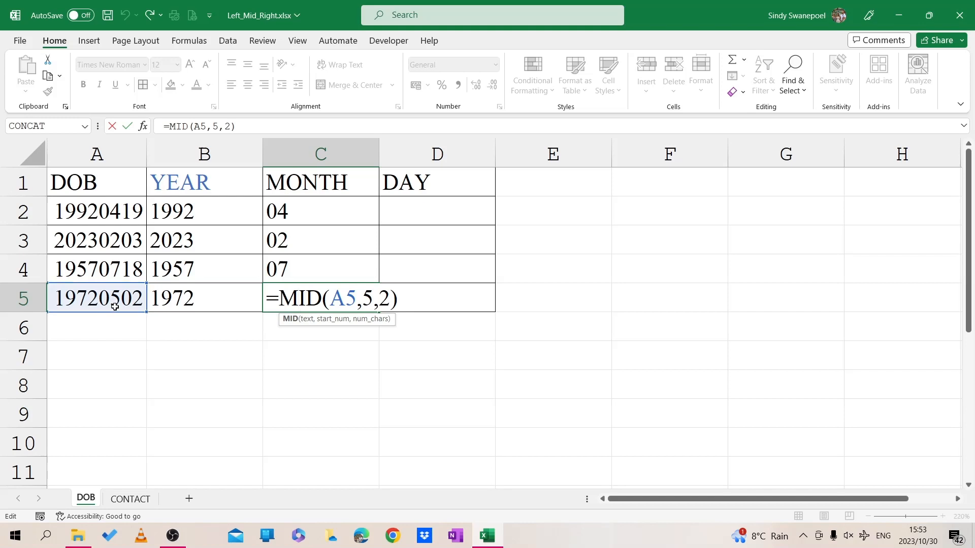
{"action": "key", "text": "Return"}
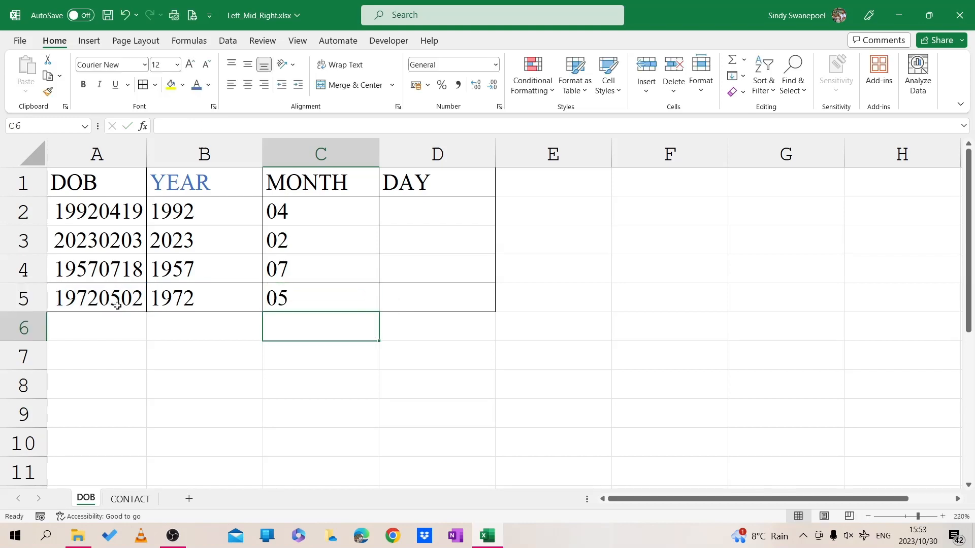
Start a RIGHT formula in cell D2 to extract the day from the first date of birth.
{"action": "left_click", "coordinate": [396, 201]}
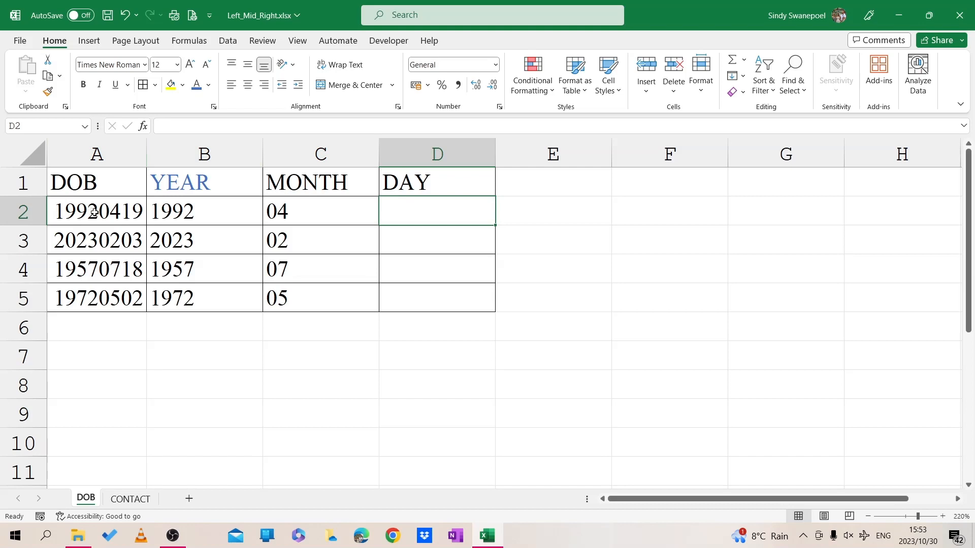
{"action": "left_click", "coordinate": [139, 213]}
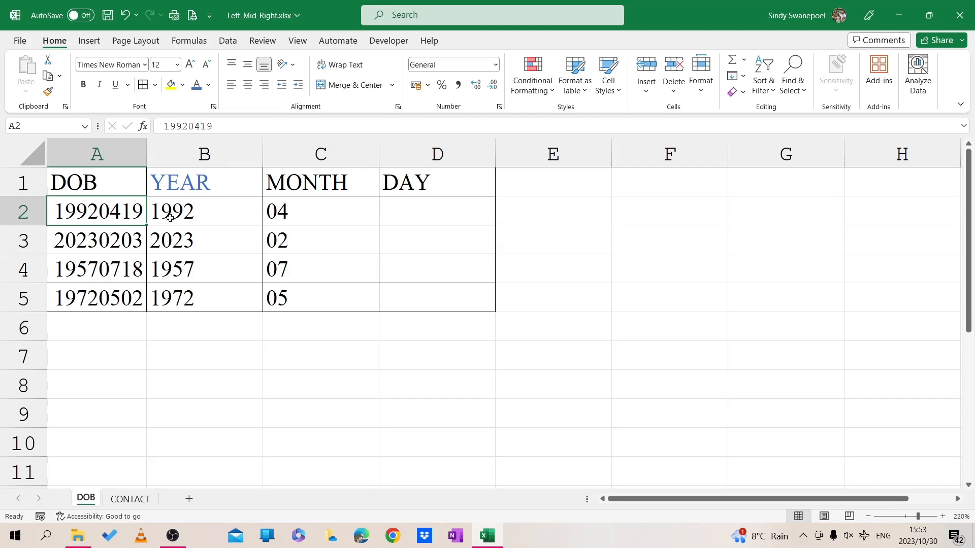
{"action": "left_click", "coordinate": [402, 213]}
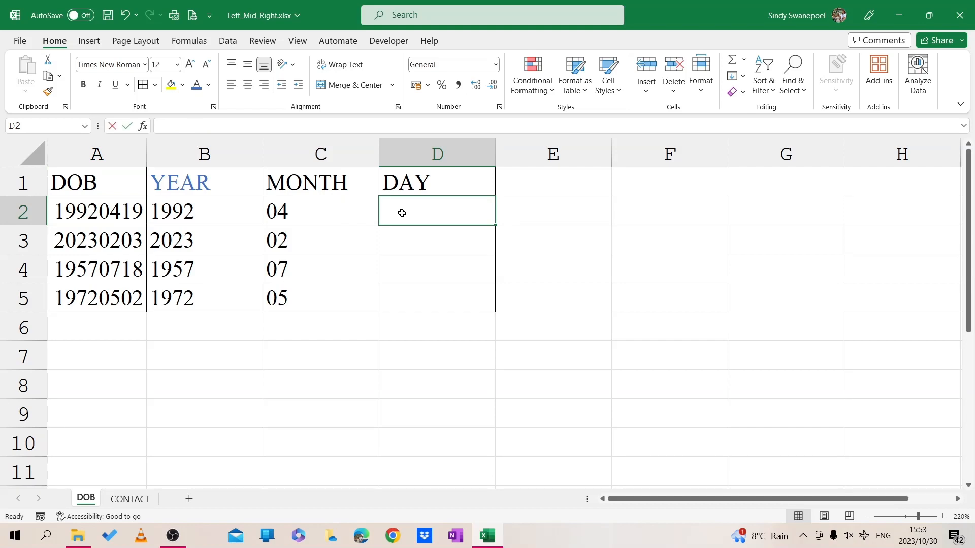
{"action": "type", "text": "=r"}
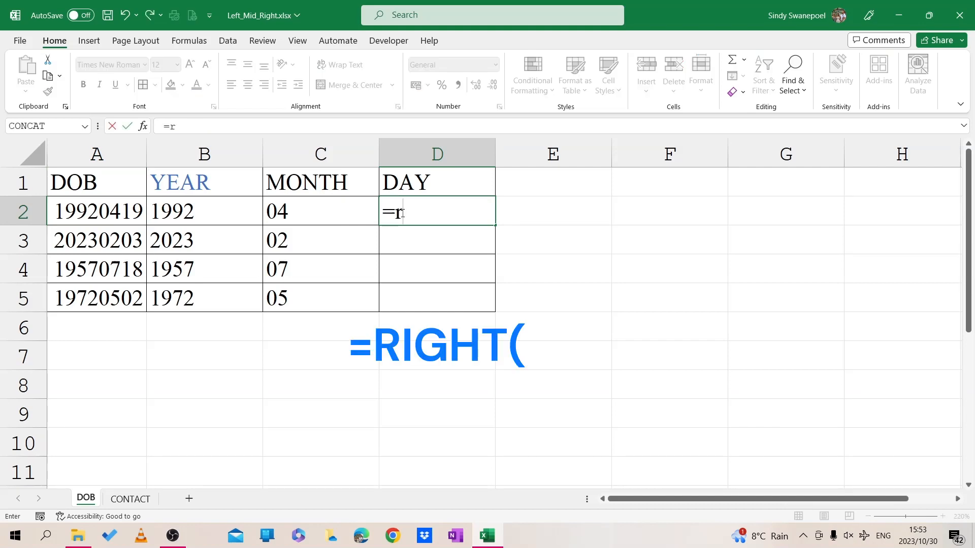
{"action": "type", "text": "i"}
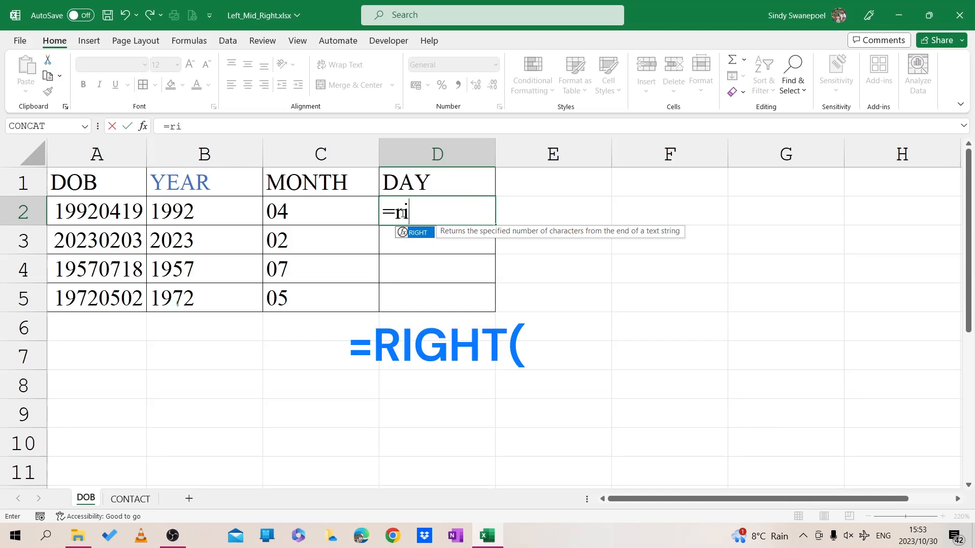